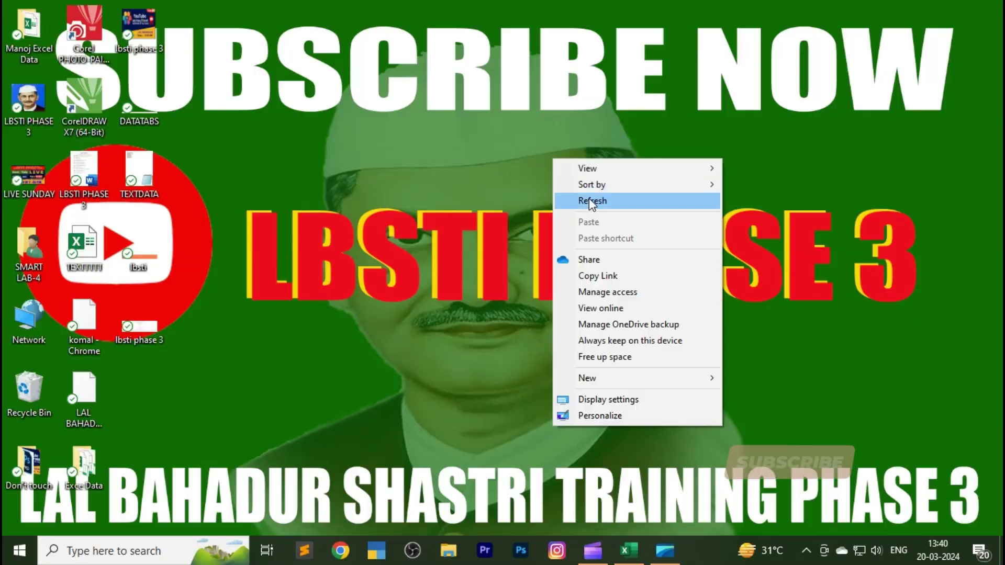
Refresh the Windows desktop from its right-click menu so the icons reload.
{"action": "left_click", "coordinate": [589, 199]}
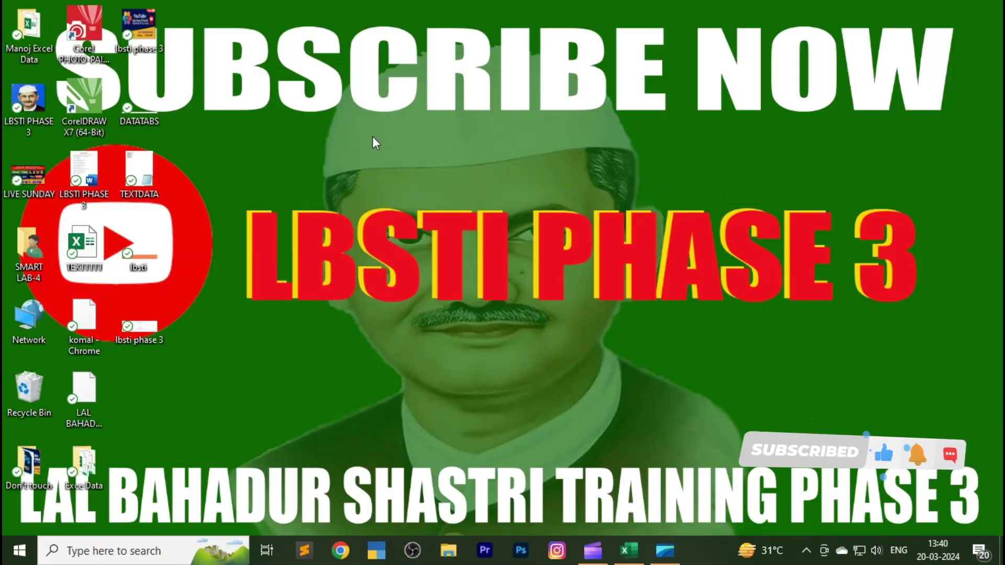
Bring up the Excel marks workbook and browse the Data and Review ribbon tabs.
{"action": "left_click", "coordinate": [628, 550]}
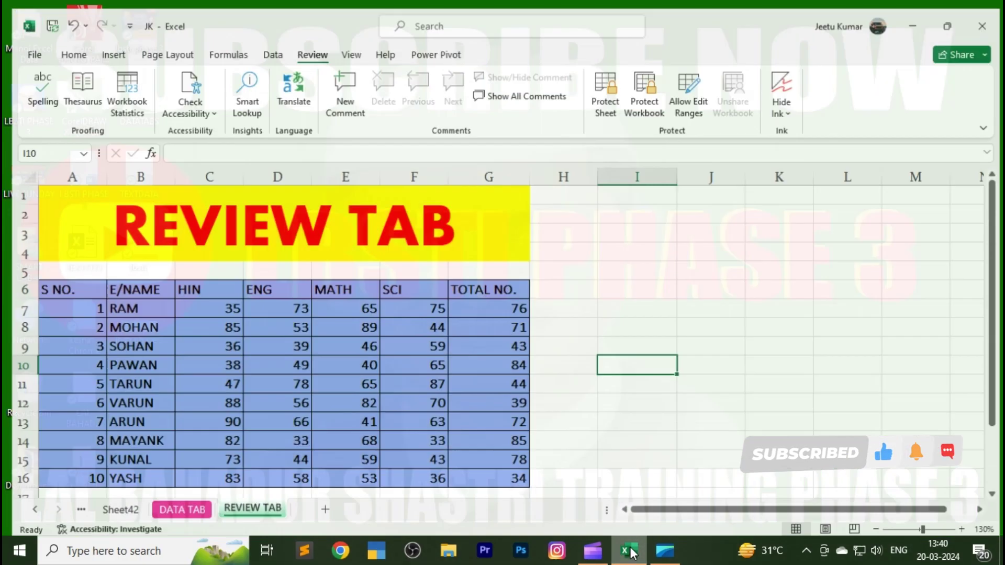
{"action": "left_click", "coordinate": [268, 47]}
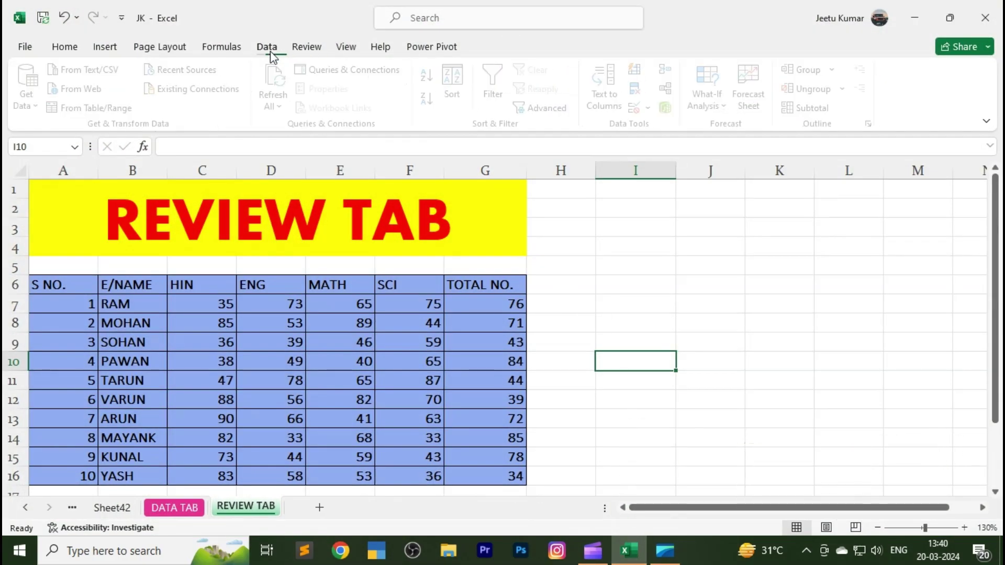
{"action": "left_click", "coordinate": [653, 303]}
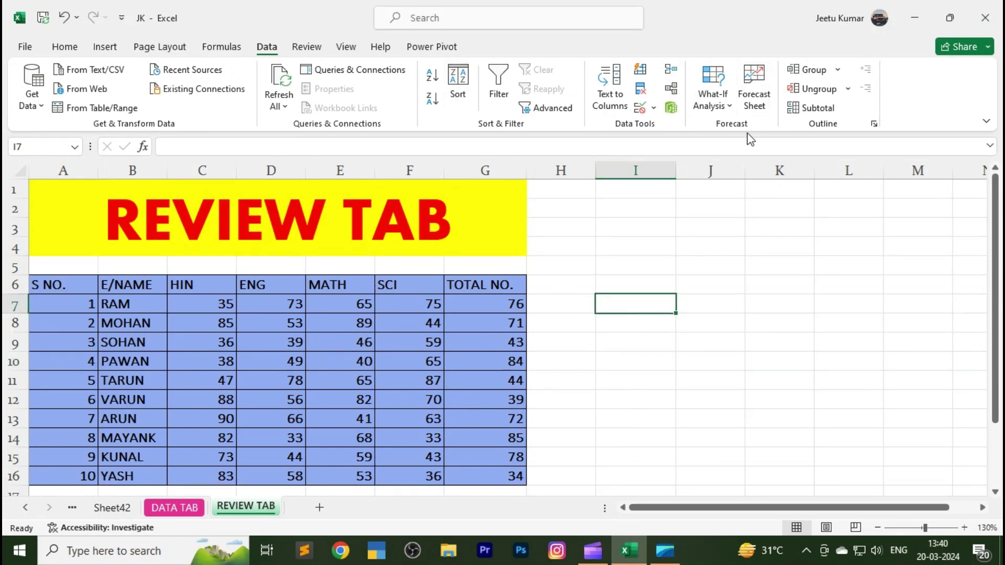
{"action": "left_click", "coordinate": [722, 356]}
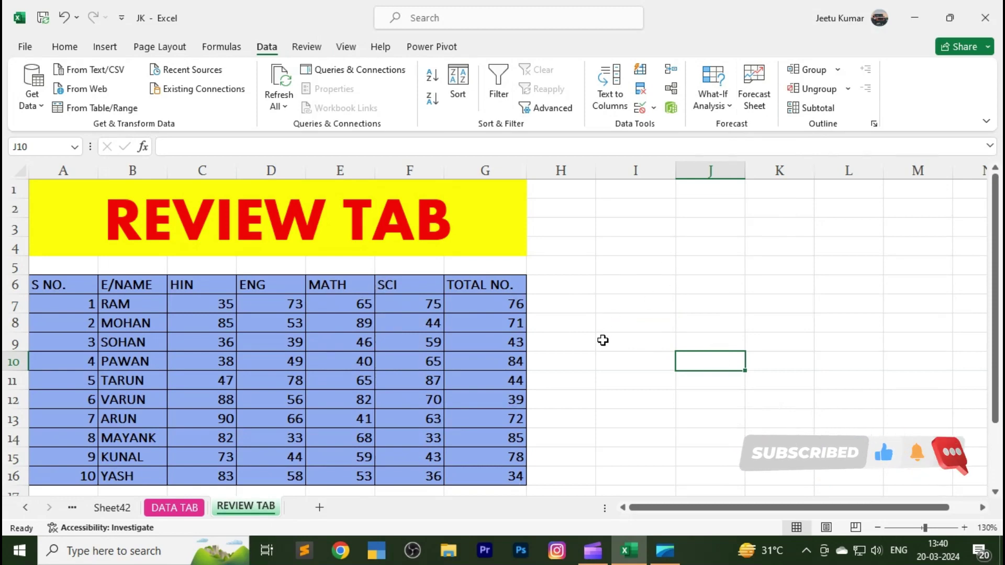
{"action": "left_click", "coordinate": [307, 48]}
Spell-check the marks table A6:G16 and confirm the no-errors message.
{"action": "left_click", "coordinate": [560, 266]}
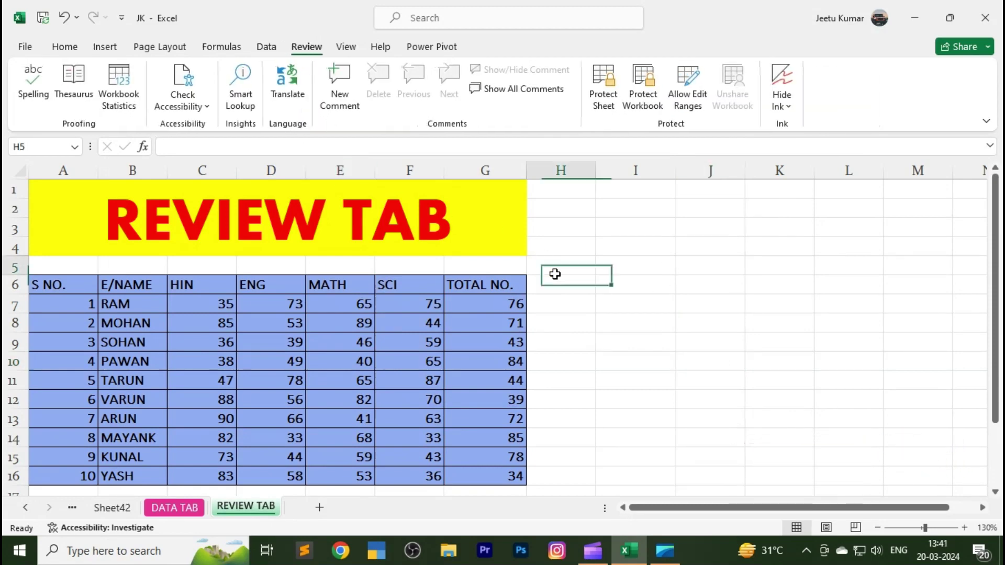
{"action": "key", "text": "Down"}
{"action": "key", "text": "Down"}
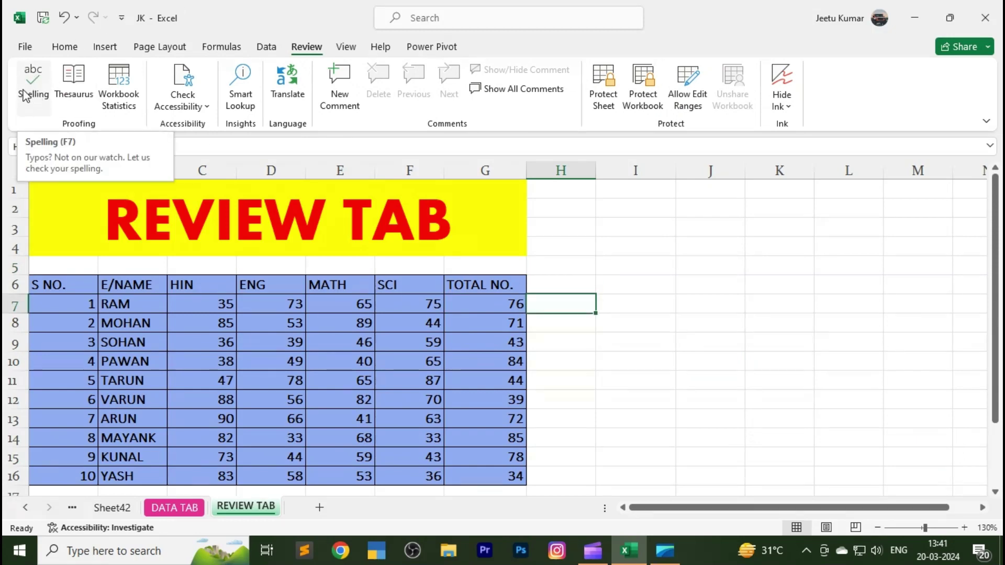
{"action": "left_click", "coordinate": [155, 323]}
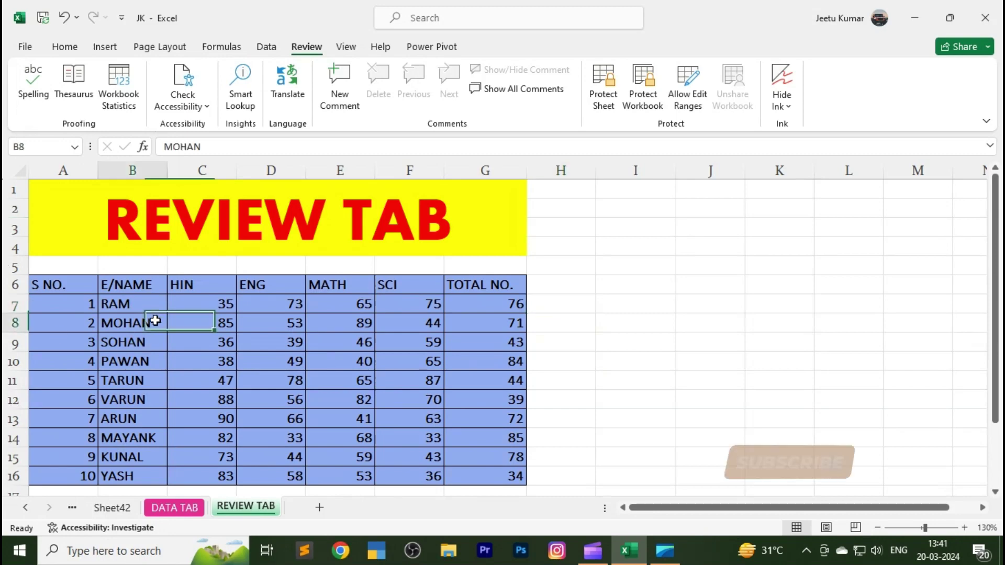
{"action": "left_click_drag", "start_coordinate": [81, 285], "coordinate": [482, 474]}
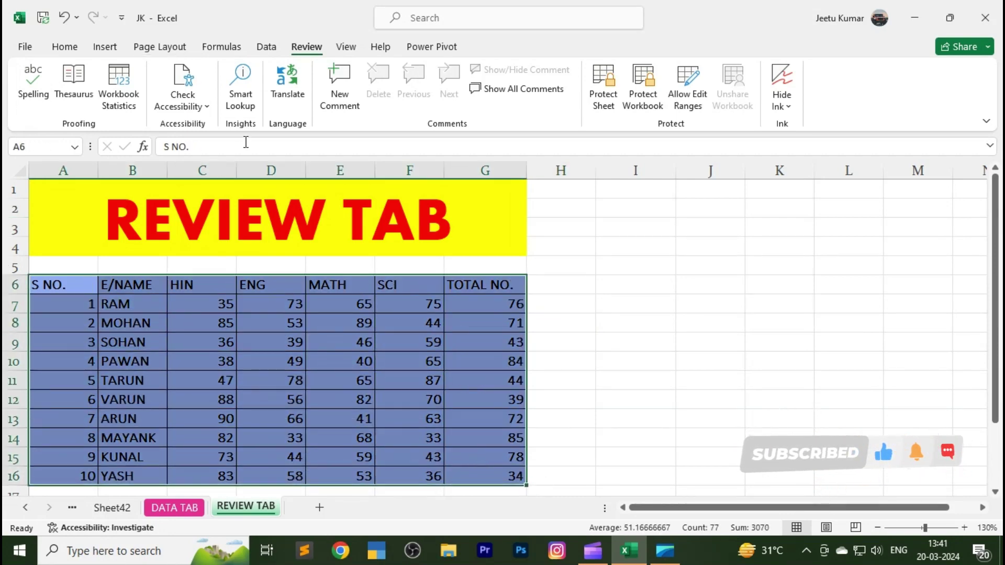
{"action": "left_click", "coordinate": [33, 95]}
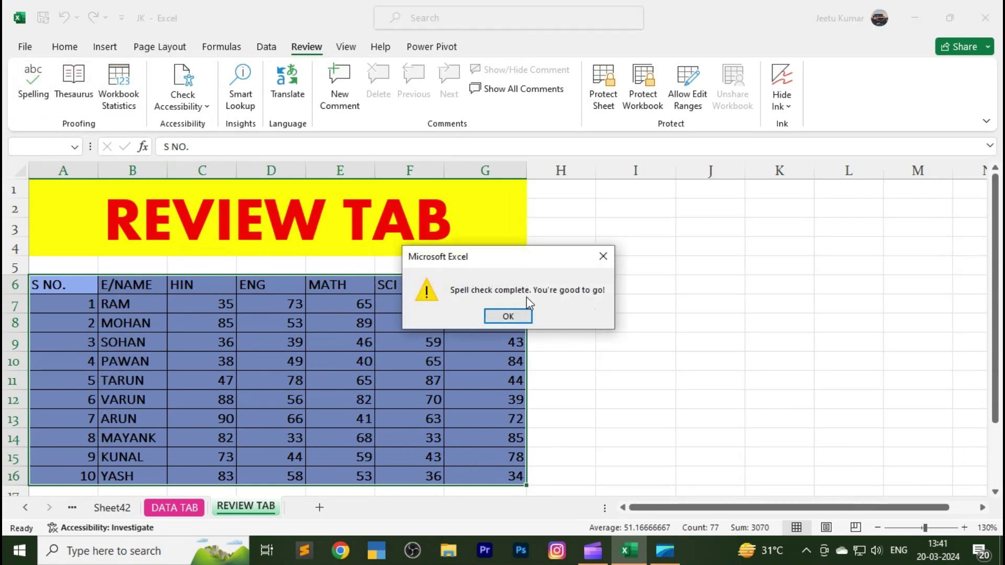
{"action": "left_click", "coordinate": [508, 316]}
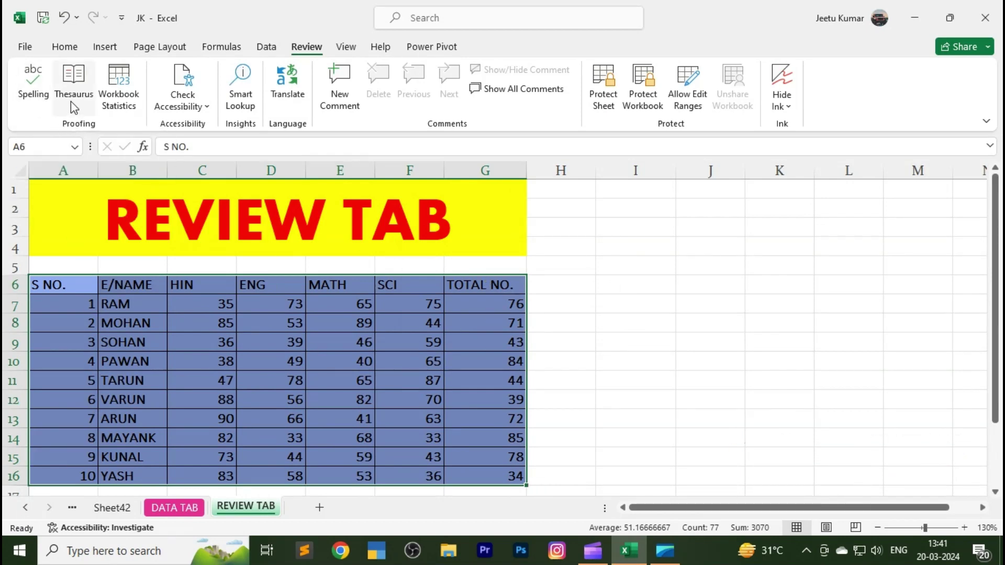
Enter the word COMPUTER in cell I7.
{"action": "left_click", "coordinate": [617, 299]}
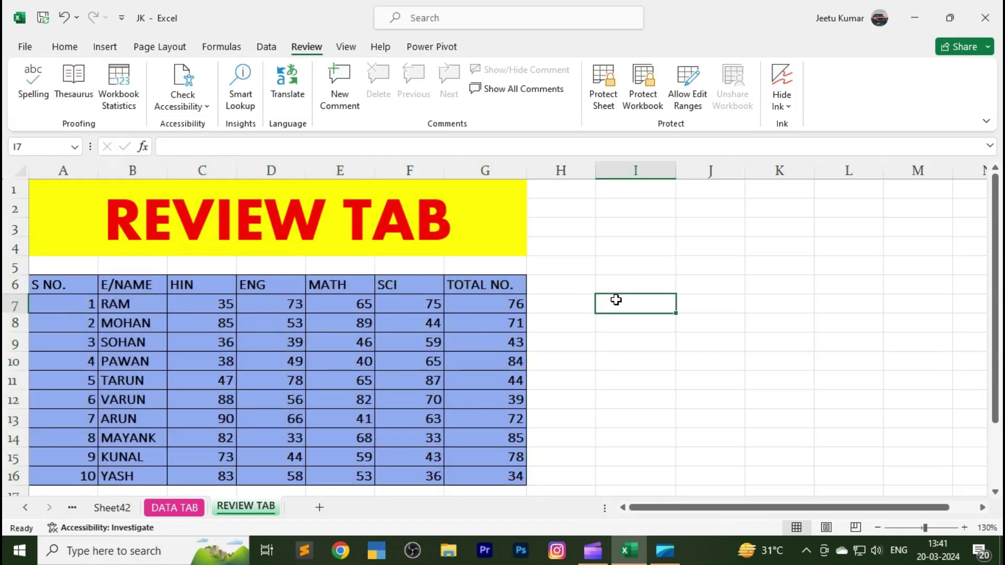
{"action": "type", "text": "COMP"}
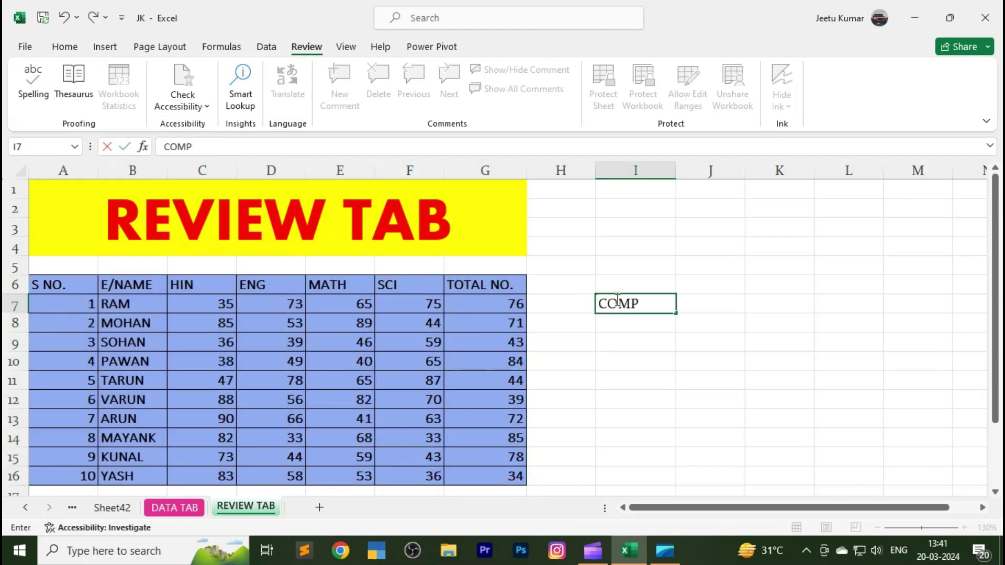
{"action": "type", "text": "UTER"}
{"action": "key", "text": "Return"}
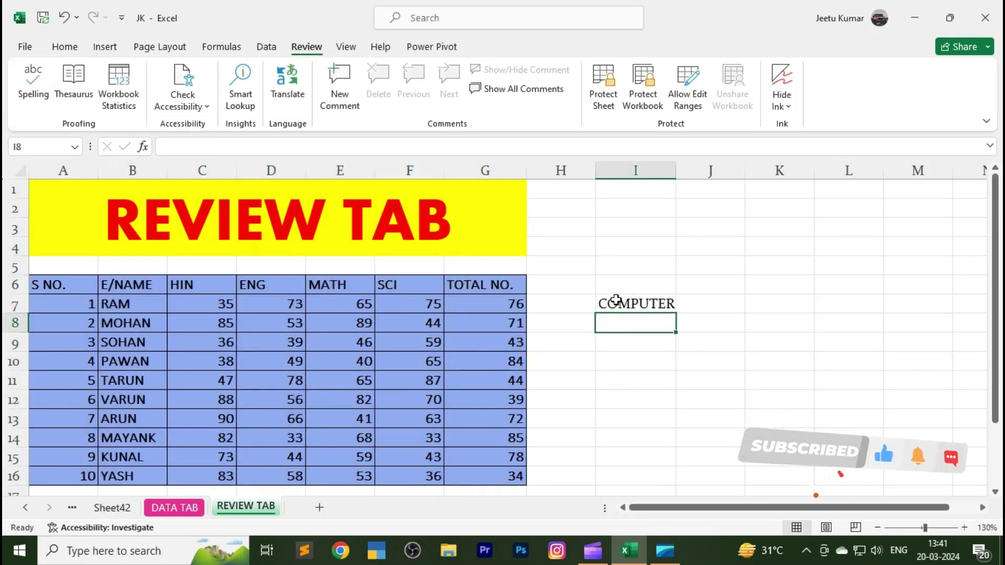
Look up COMPUTER in the Thesaurus, browse synonyms like PROCESSOR and WORKSTATION, then close it.
{"action": "left_click", "coordinate": [617, 299]}
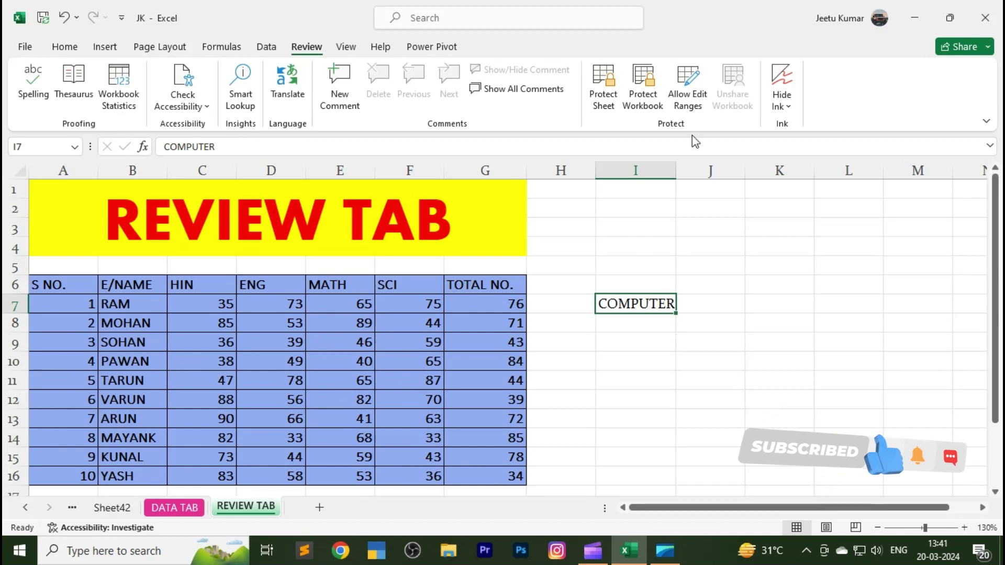
{"action": "left_click", "coordinate": [78, 101]}
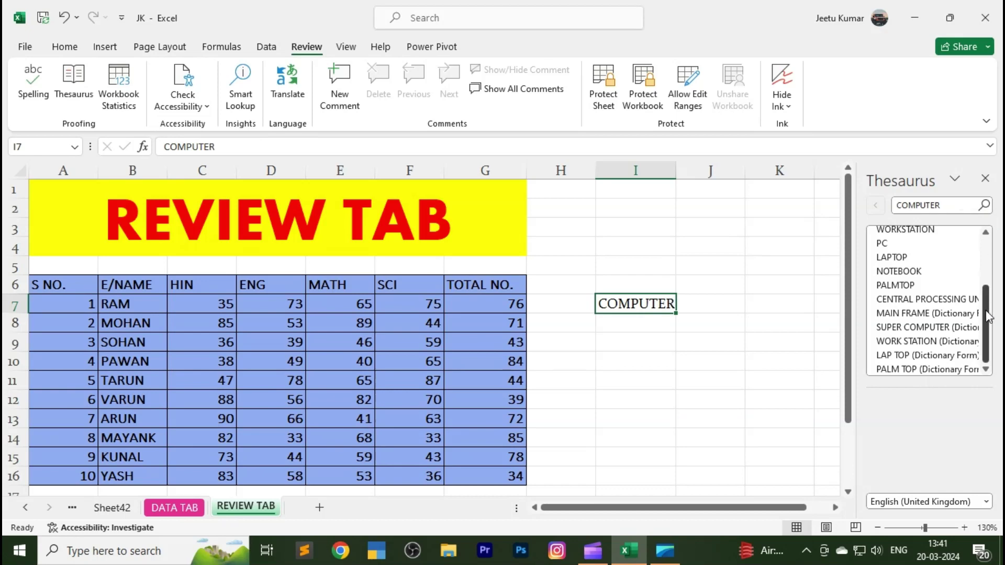
{"action": "left_click_drag", "start_coordinate": [990, 314], "coordinate": [990, 263]}
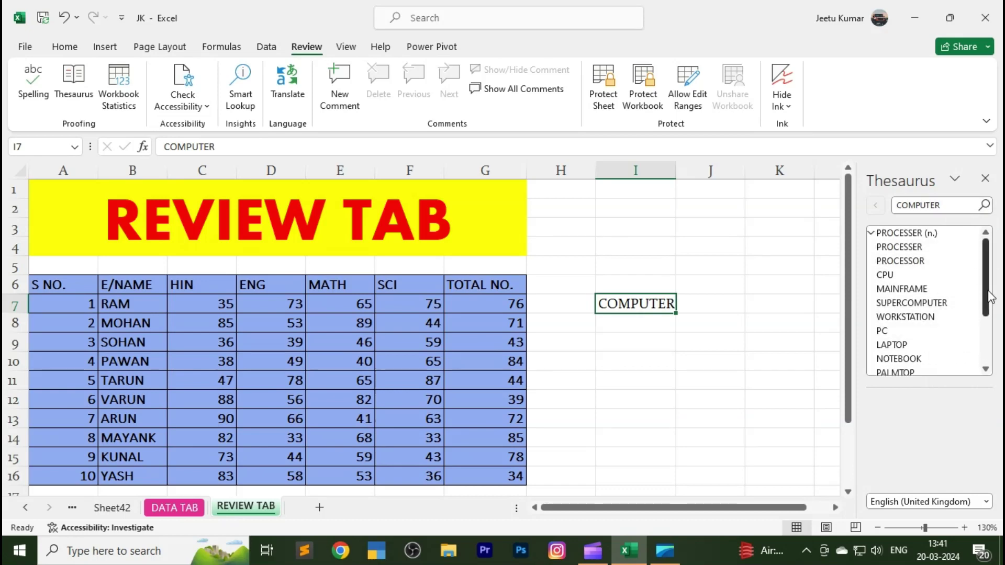
{"action": "scroll", "coordinate": [942, 304], "scroll_direction": "down", "scroll_amount": 2}
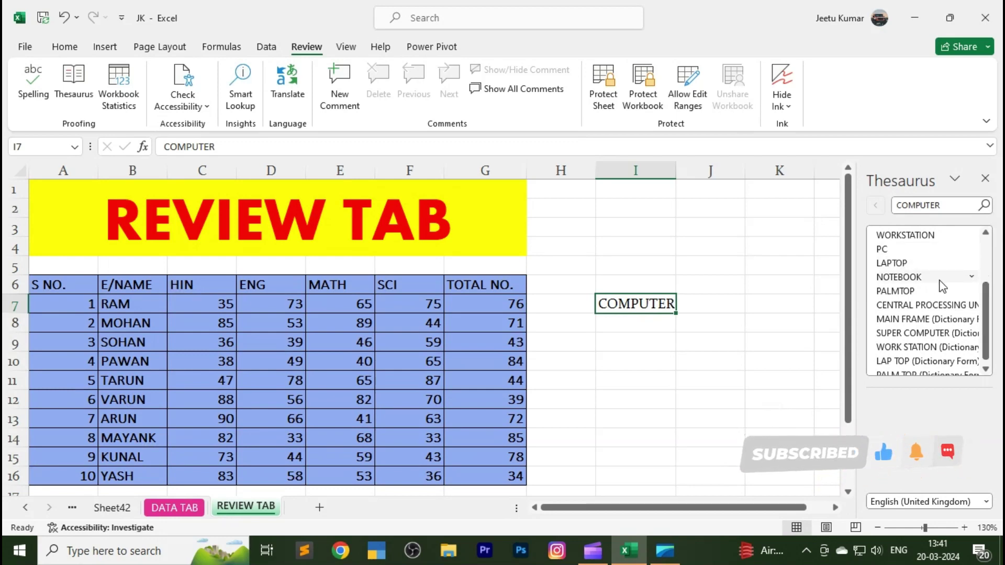
{"action": "scroll", "coordinate": [943, 287], "scroll_direction": "up", "scroll_amount": 1}
{"action": "scroll", "coordinate": [943, 287], "scroll_direction": "up", "scroll_amount": 1}
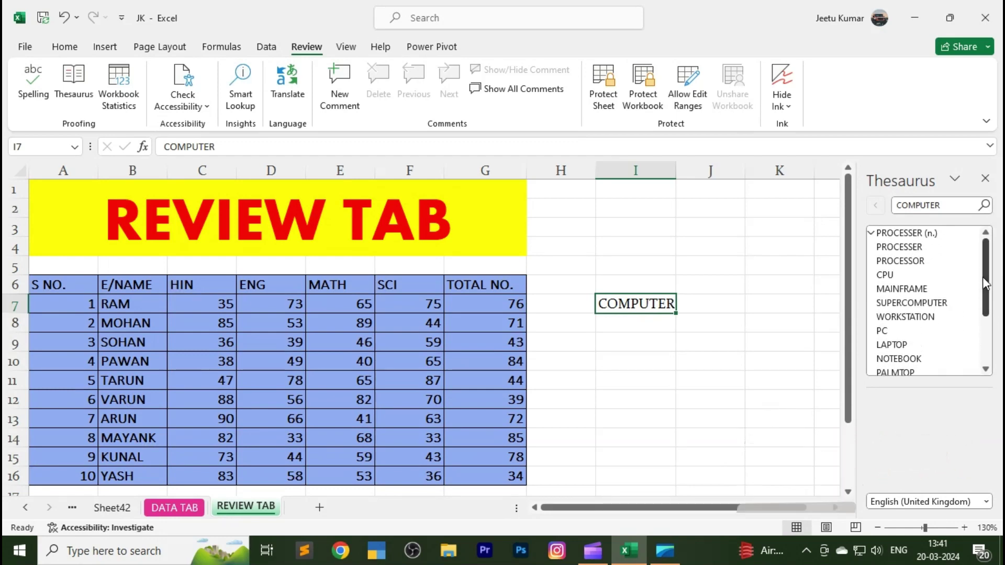
{"action": "left_click", "coordinate": [985, 178]}
{"action": "left_click", "coordinate": [780, 362]}
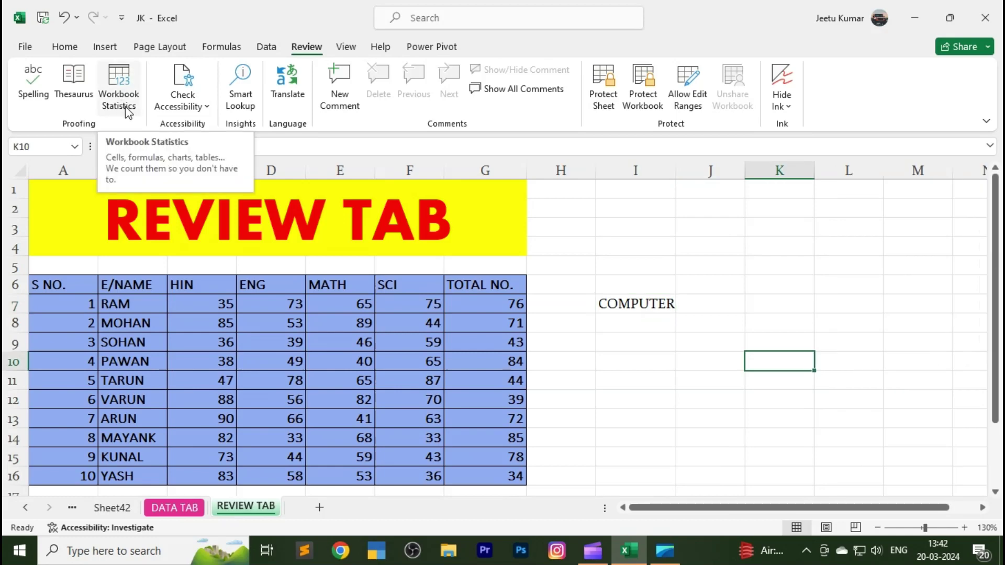
Select the marks table A6:G16 and show Workbook Statistics, moving the dialog beside the table.
{"action": "left_click", "coordinate": [204, 357]}
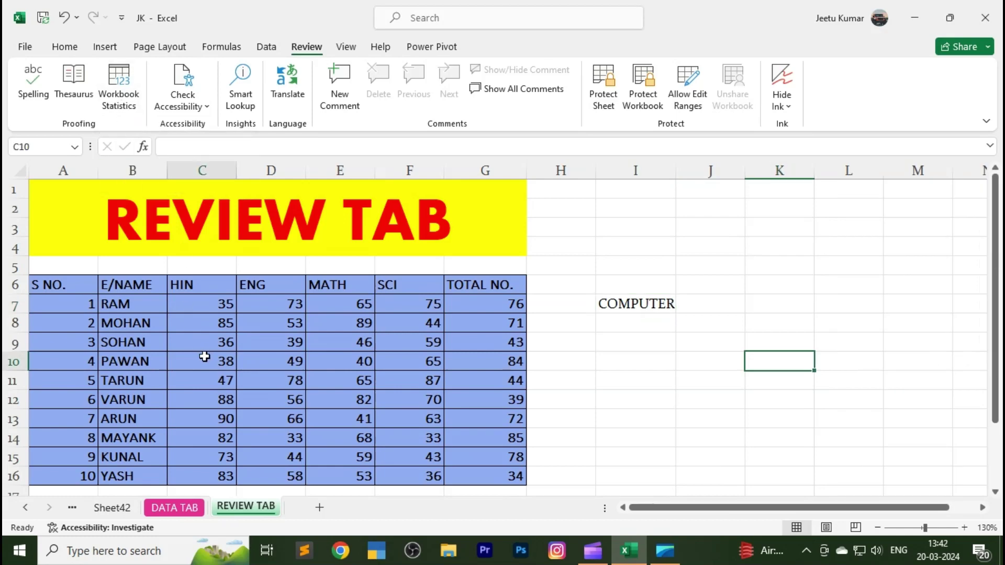
{"action": "left_click", "coordinate": [83, 284]}
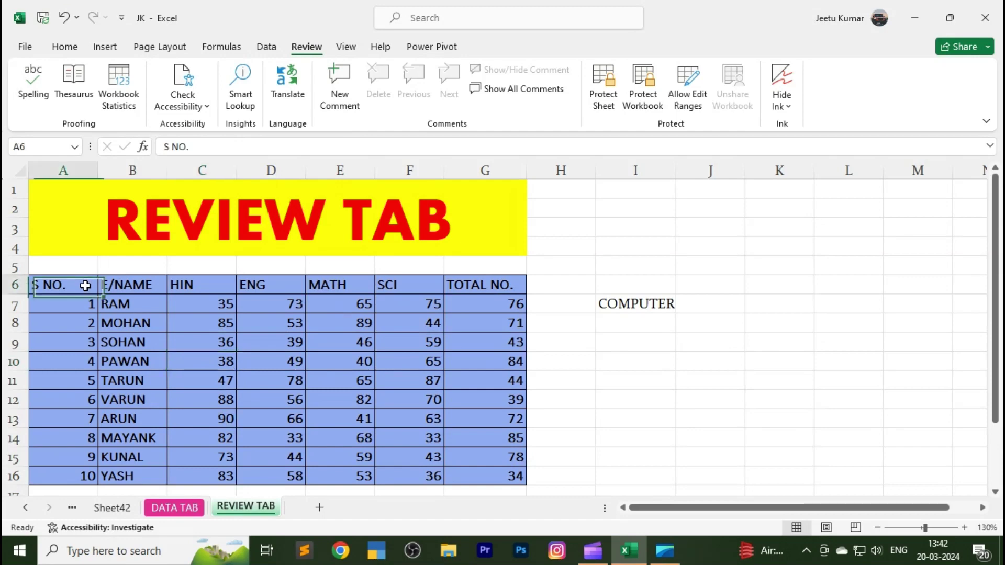
{"action": "left_click", "coordinate": [123, 361]}
{"action": "left_click_drag", "start_coordinate": [82, 285], "coordinate": [489, 474]}
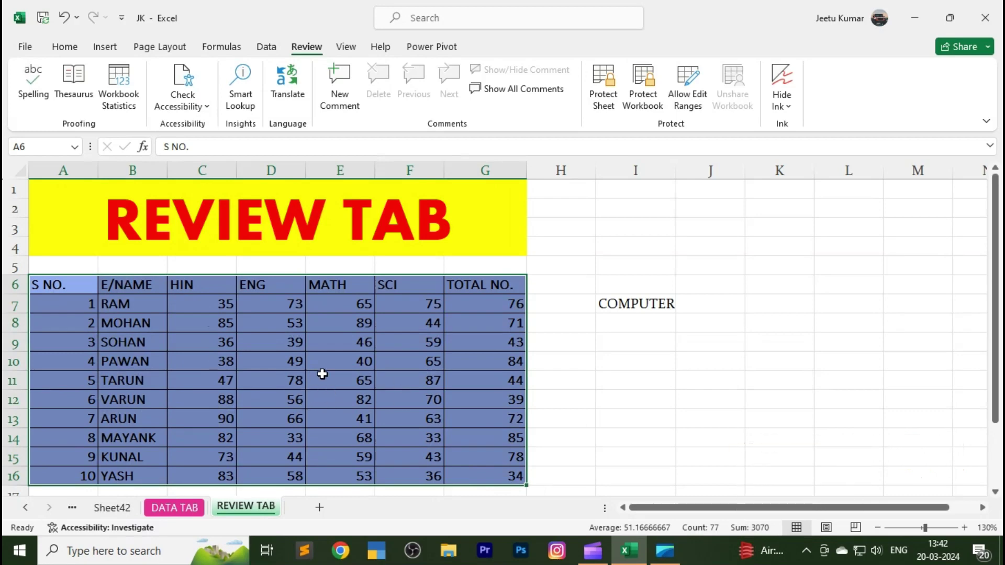
{"action": "left_click", "coordinate": [125, 96]}
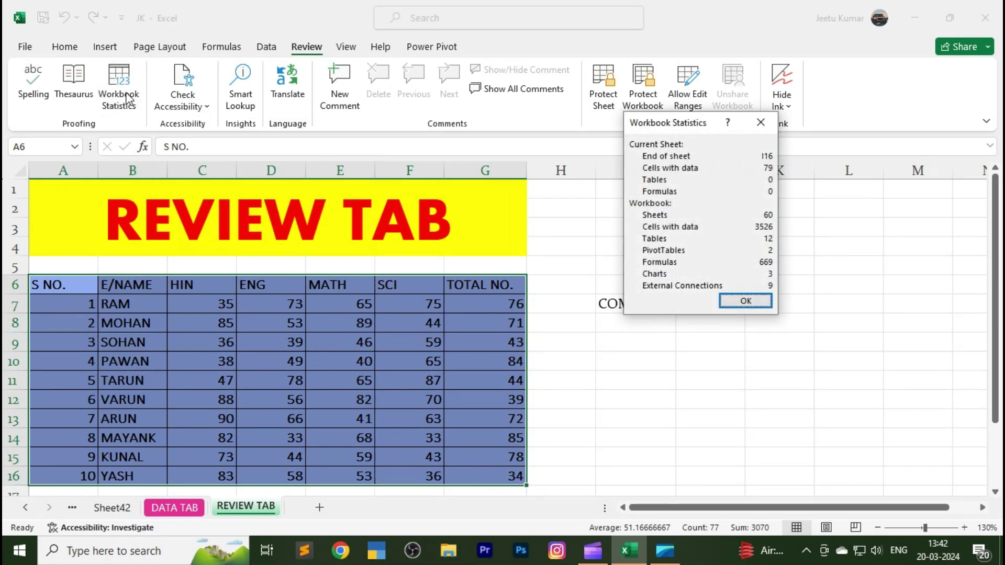
{"action": "left_click_drag", "start_coordinate": [681, 122], "coordinate": [607, 112]}
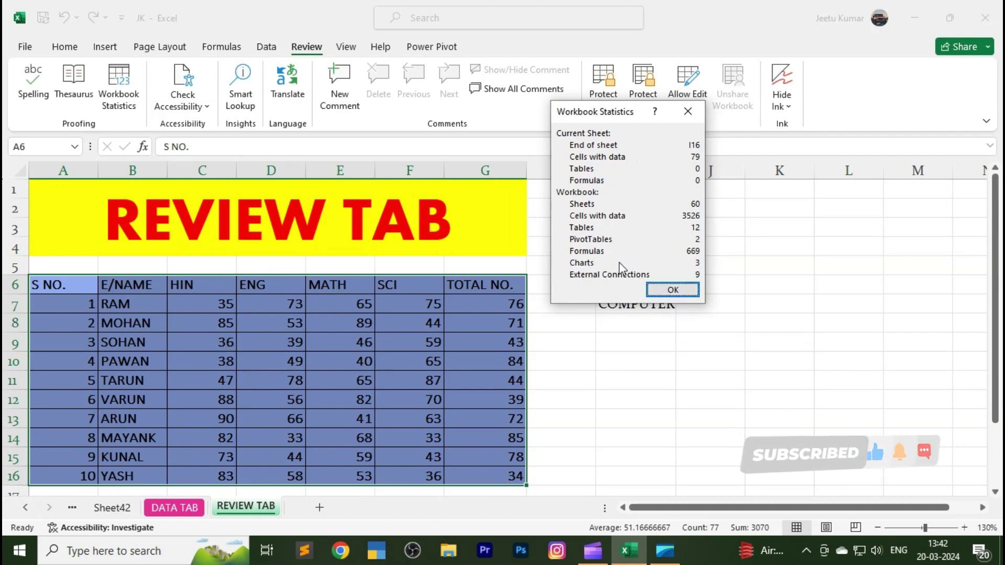
Close Workbook Statistics, open HTML NOTES.docx from a Smart Lookup search, then close Word.
{"action": "left_click", "coordinate": [672, 289]}
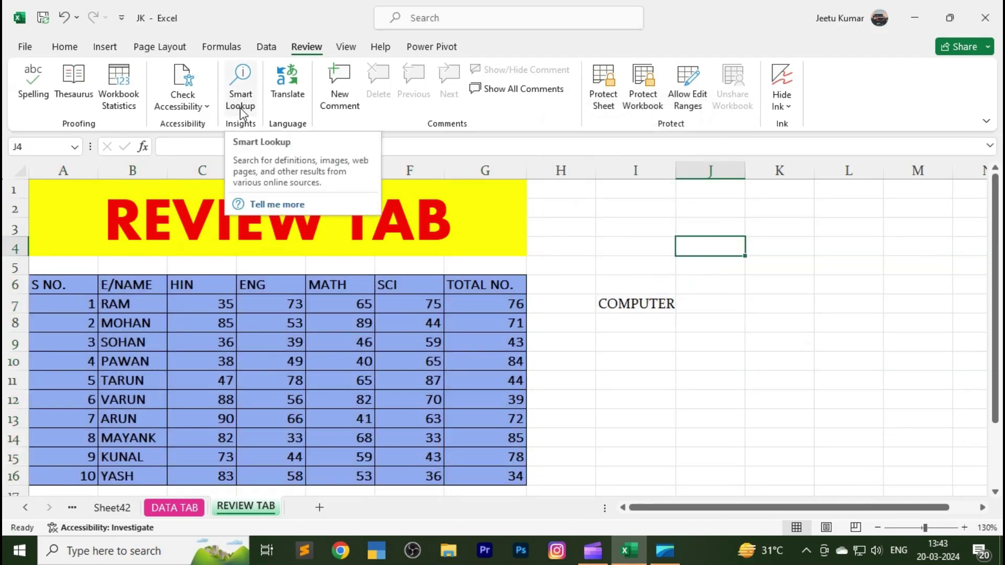
{"action": "left_click", "coordinate": [242, 99]}
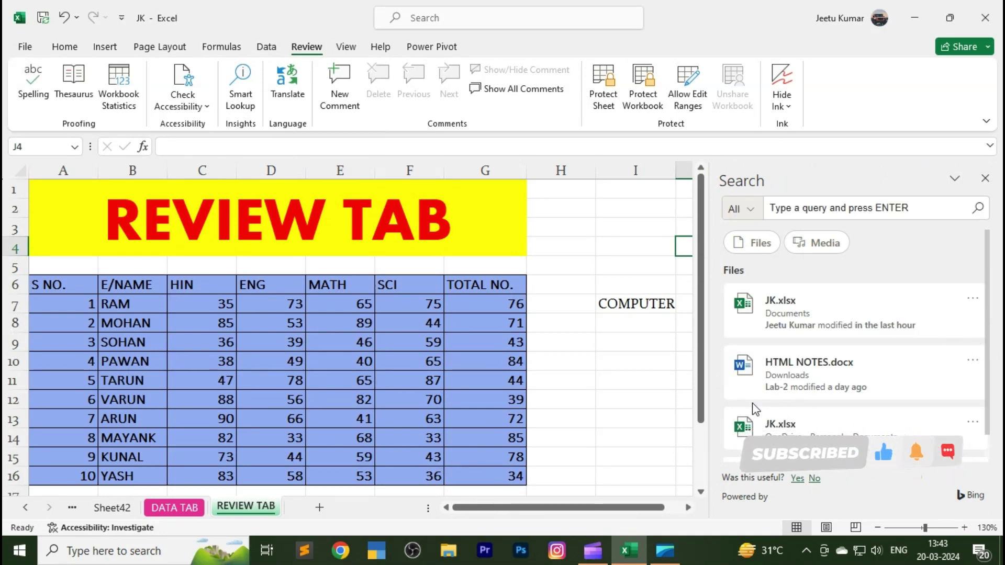
{"action": "left_click", "coordinate": [818, 388]}
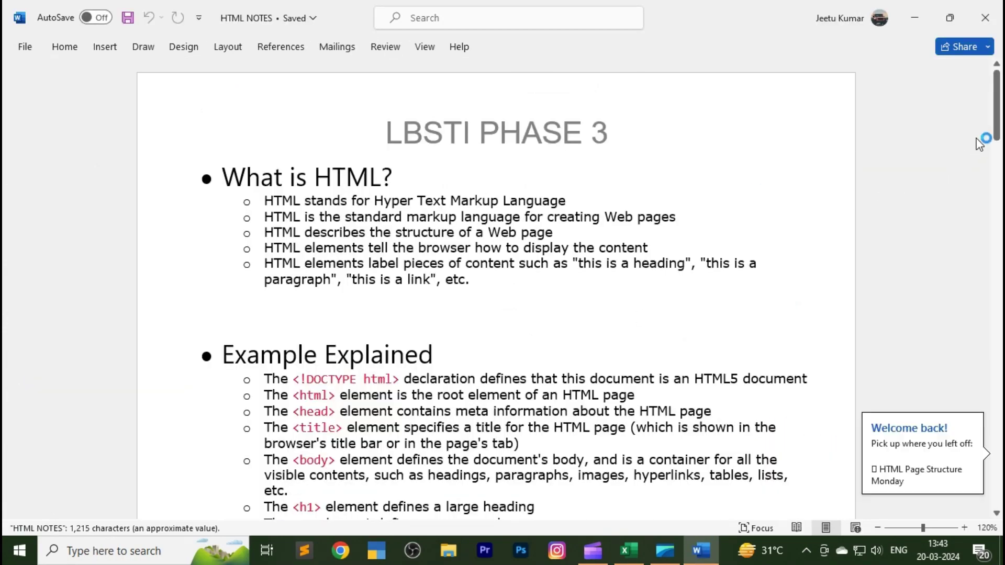
{"action": "left_click_drag", "start_coordinate": [998, 133], "coordinate": [997, 235]}
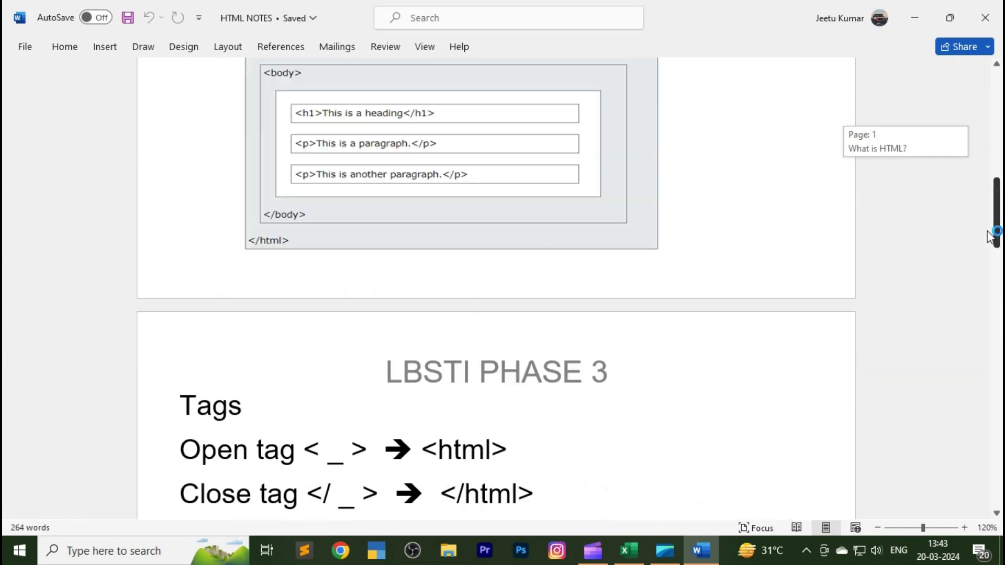
{"action": "left_click", "coordinate": [985, 18]}
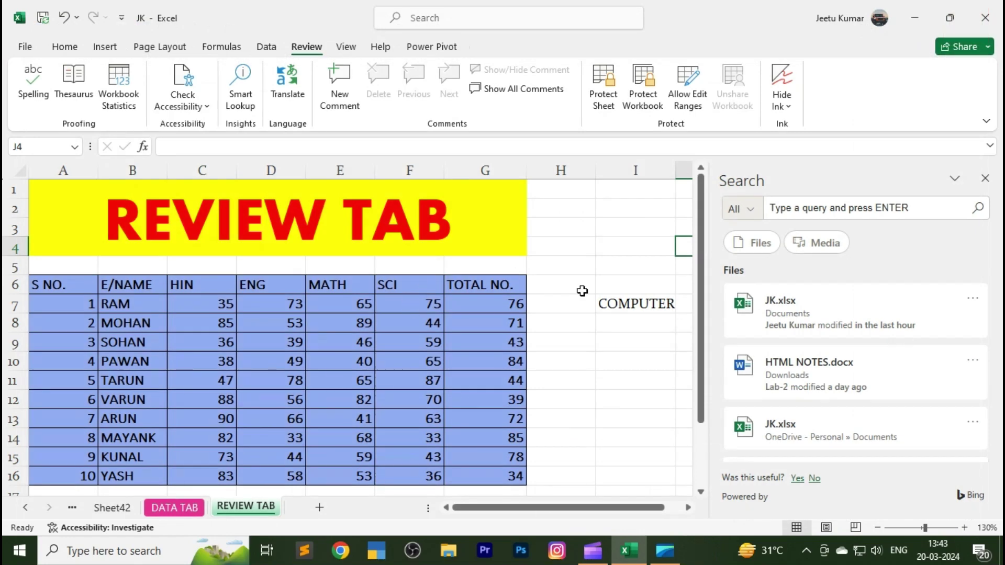
Close the Smart Lookup pane and select empty cell H13.
{"action": "left_click", "coordinate": [985, 180]}
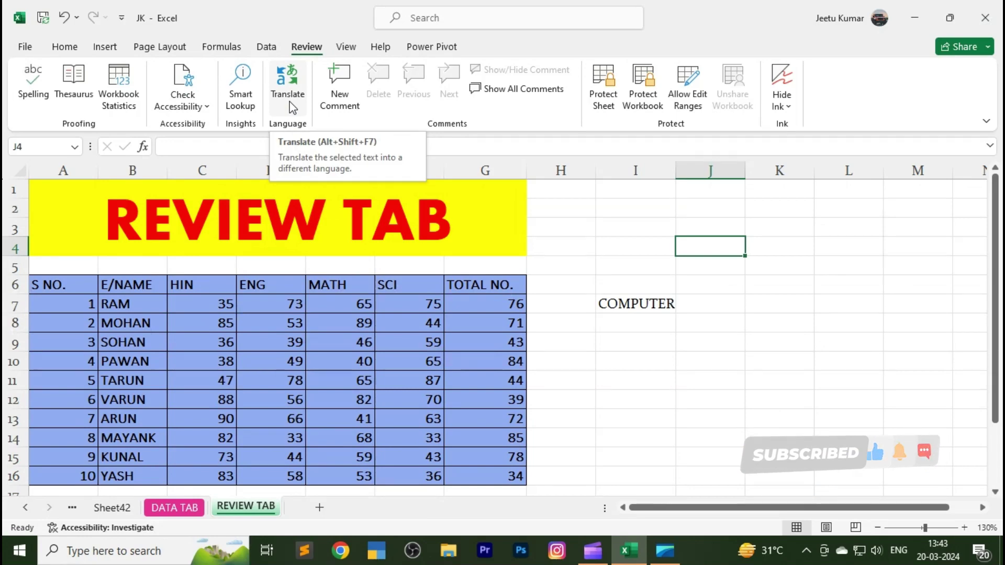
{"action": "left_click", "coordinate": [564, 411]}
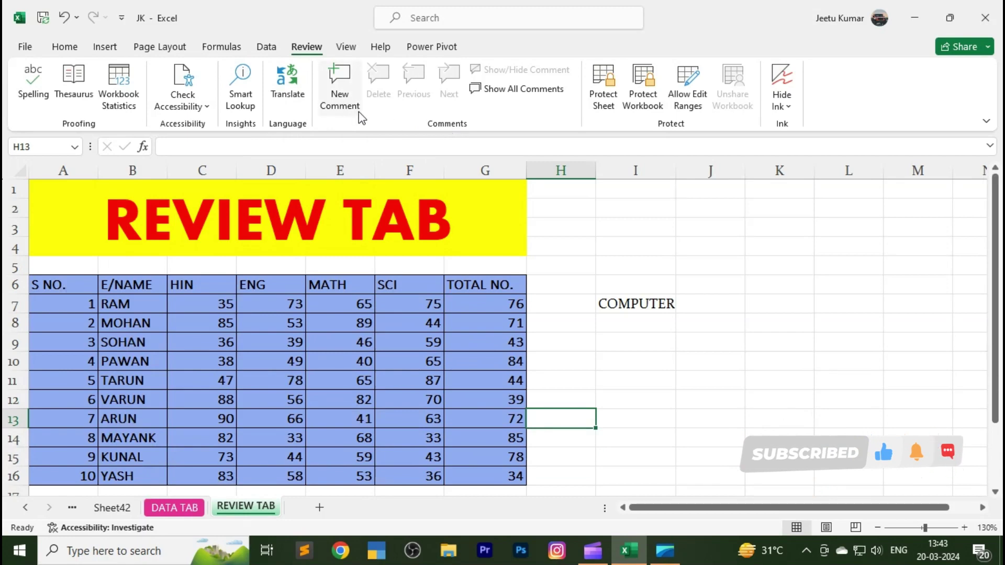
Add a GOOD comment to MOHAN's name in cell B8.
{"action": "left_click", "coordinate": [401, 348]}
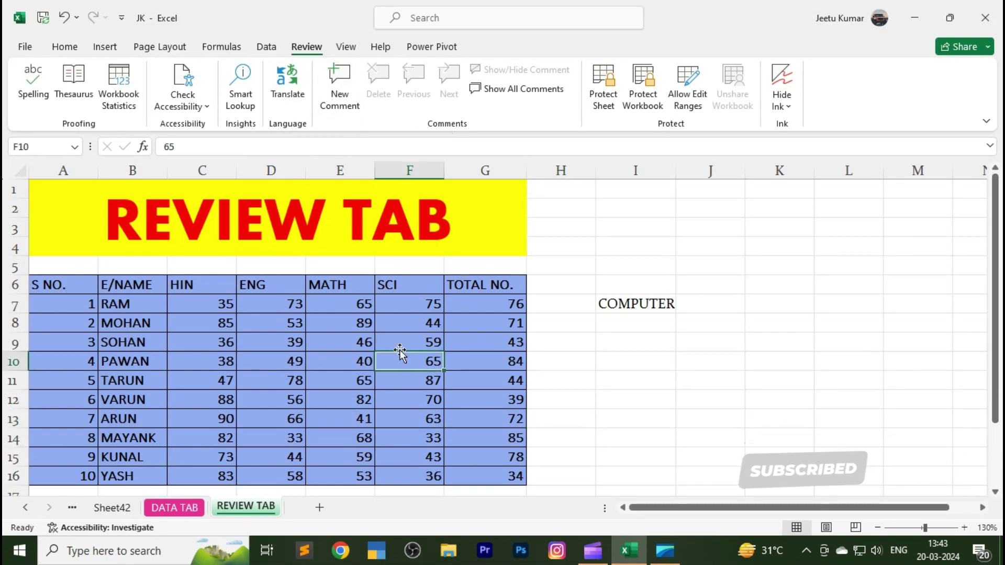
{"action": "left_click", "coordinate": [360, 322]}
{"action": "left_click", "coordinate": [150, 323]}
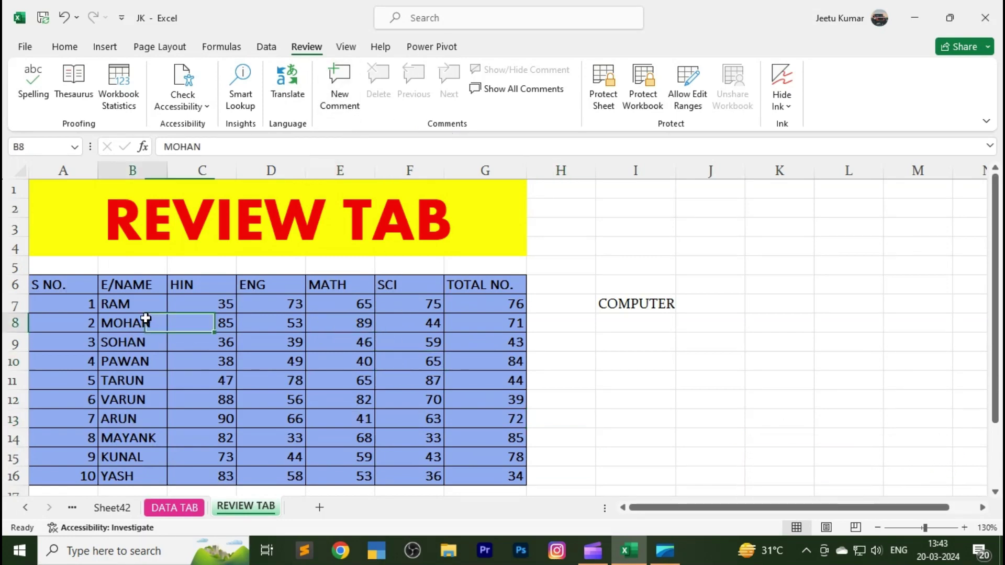
{"action": "left_click", "coordinate": [340, 97]}
{"action": "type", "text": "GOOD"}
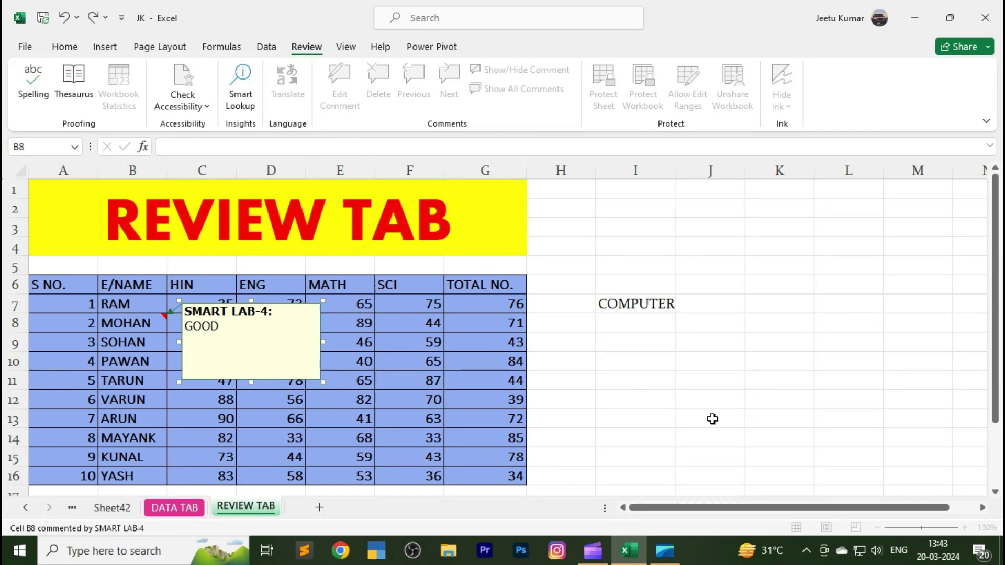
Add a BYE comment to VARUN's name in B12, then delete F10's comment.
{"action": "left_click", "coordinate": [143, 393]}
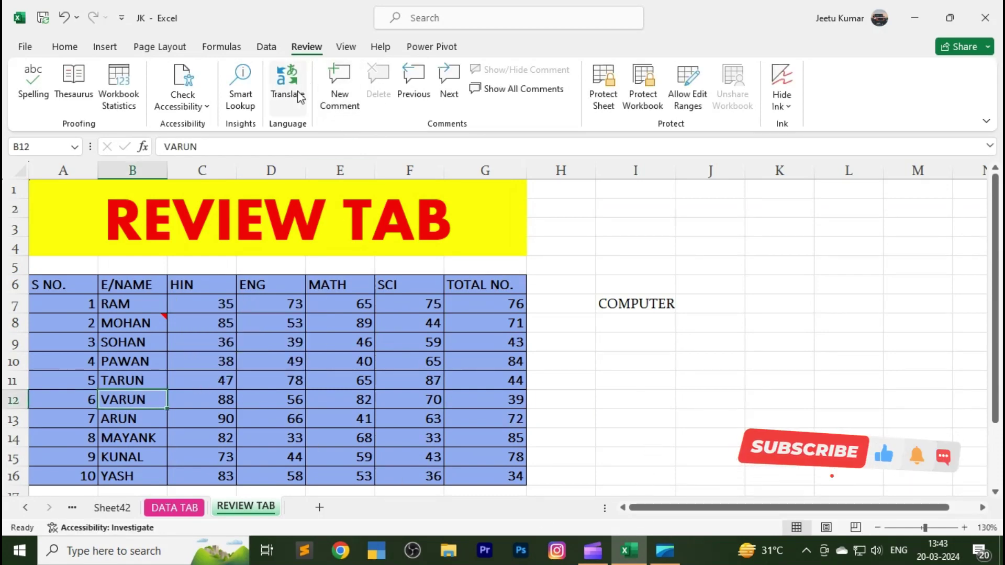
{"action": "left_click", "coordinate": [340, 94]}
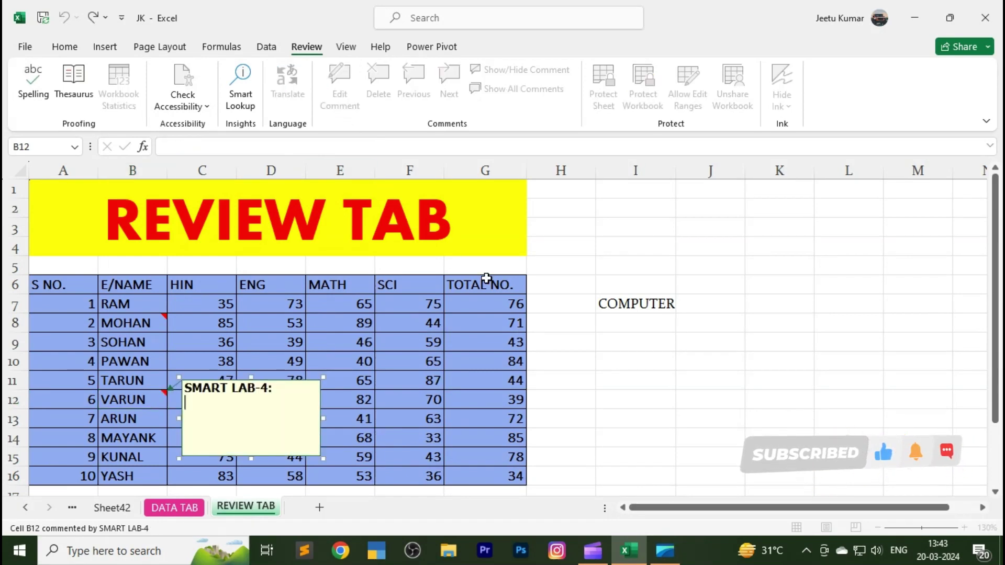
{"action": "type", "text": "BY"}
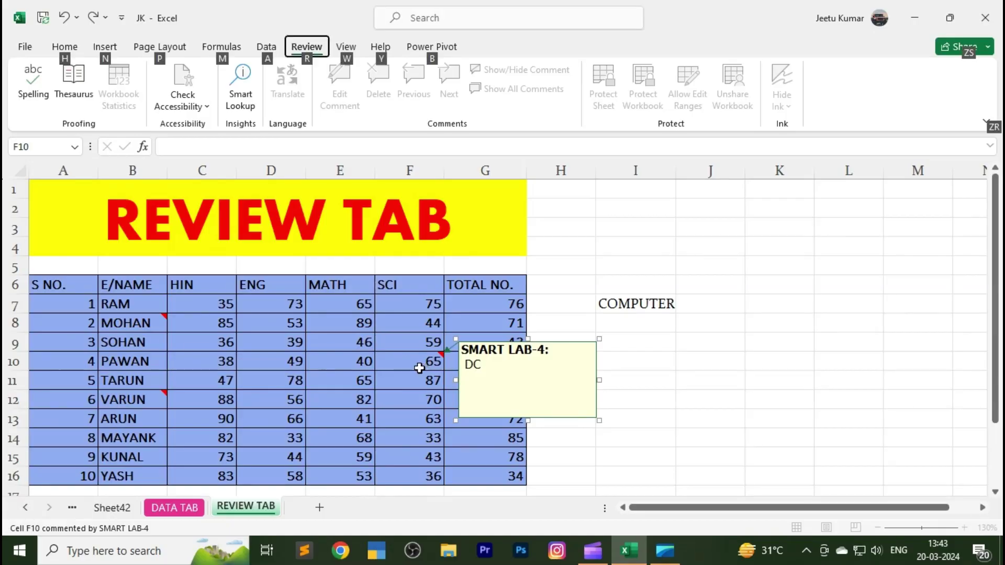
{"action": "left_click", "coordinate": [409, 354]}
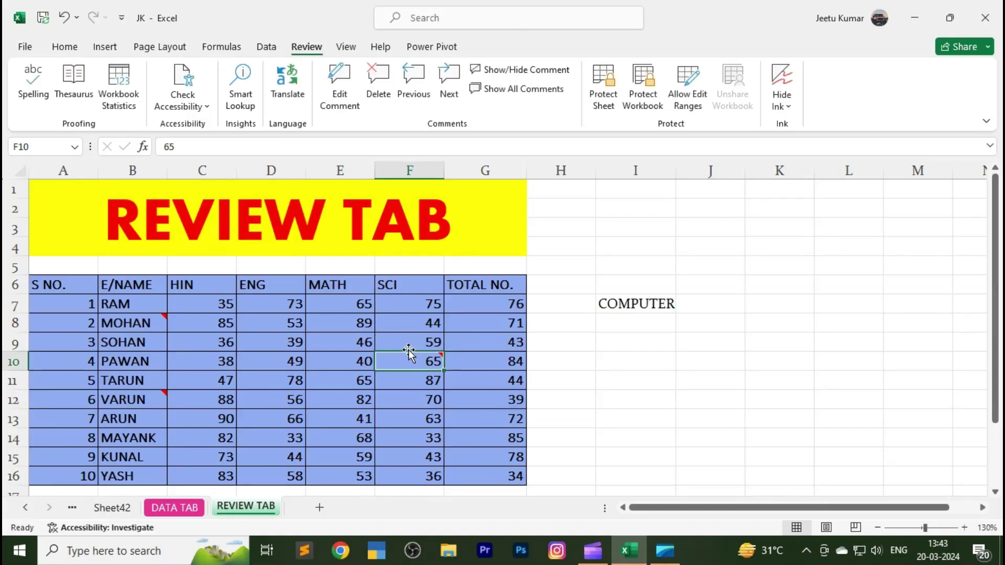
{"action": "left_click", "coordinate": [379, 102]}
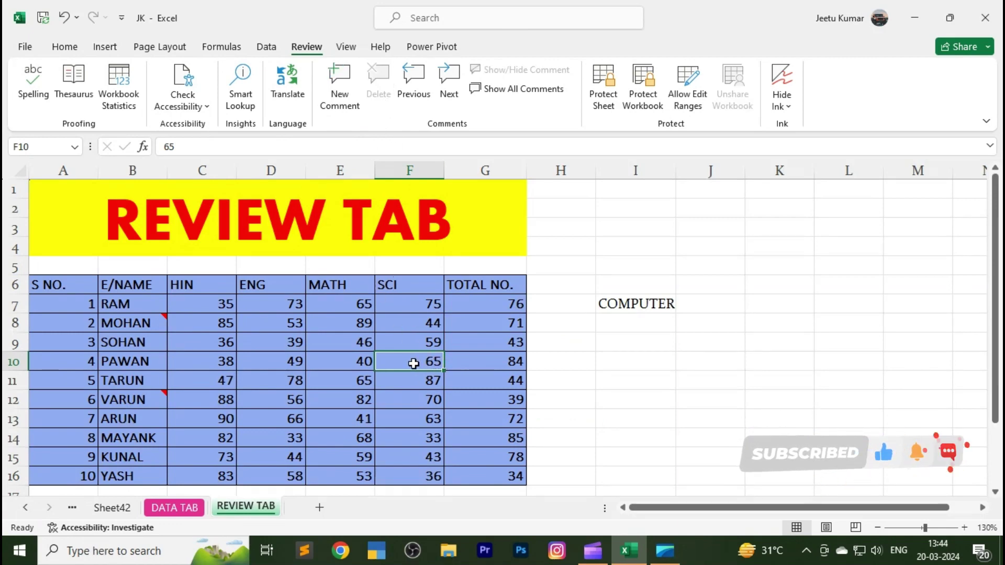
Jump to the previous comment, continuing from the workbook's beginning when prompted.
{"action": "left_click", "coordinate": [157, 321]}
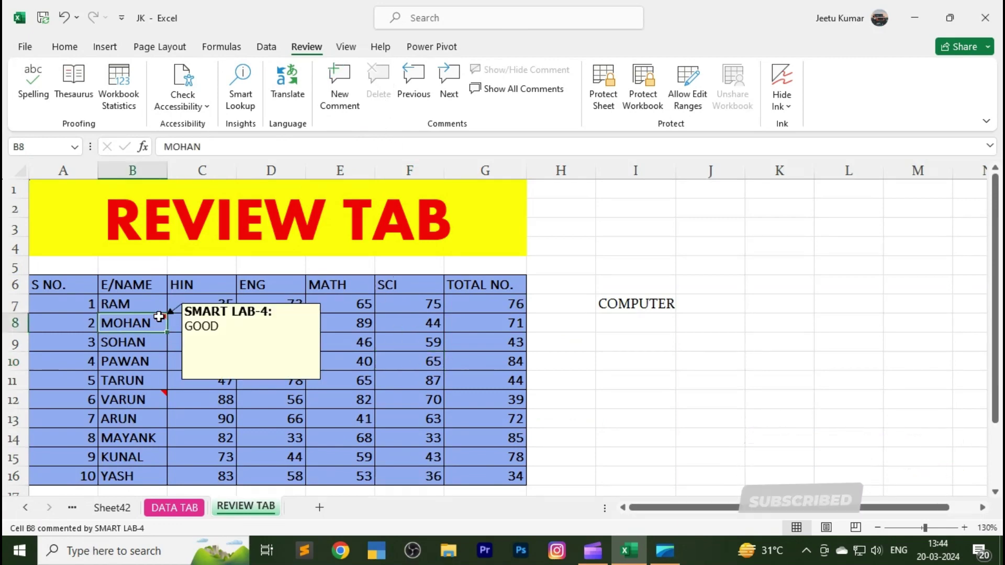
{"action": "left_click", "coordinate": [516, 302]}
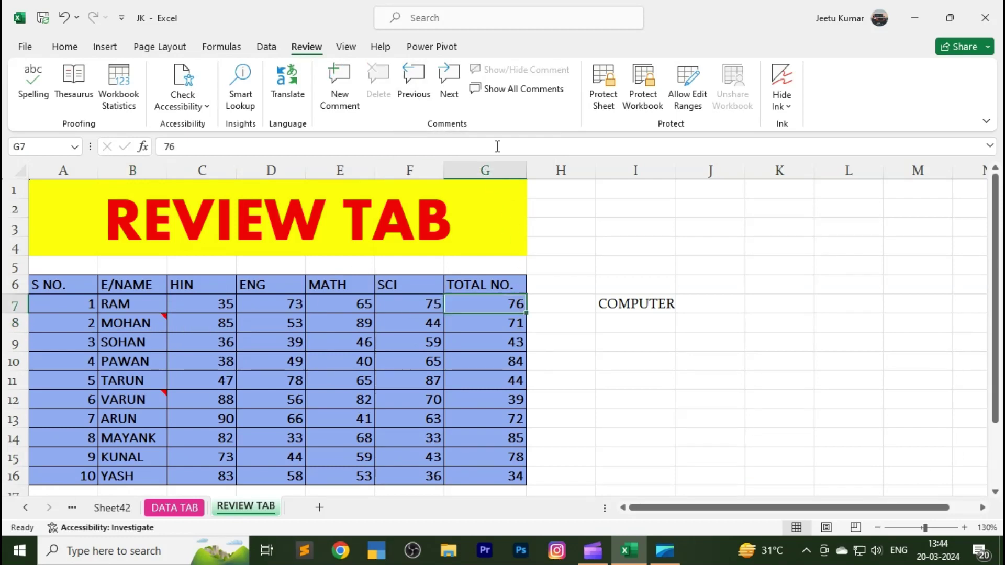
{"action": "left_click", "coordinate": [419, 95]}
{"action": "left_click", "coordinate": [477, 316]}
{"action": "left_click", "coordinate": [356, 361]}
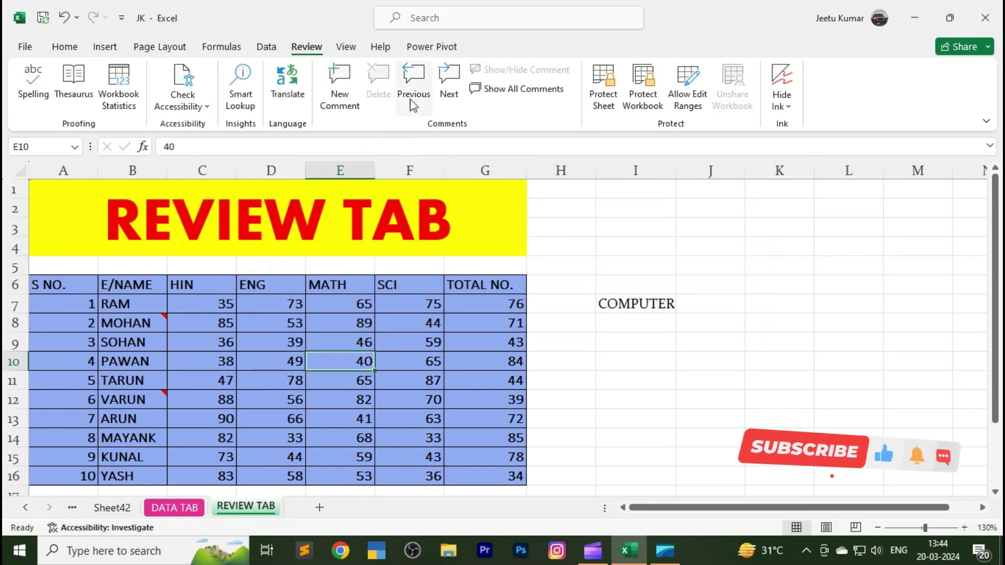
Select the table A6:G16 and step forward through the BYE and GOOD comments.
{"action": "mouse_move", "coordinate": [89, 288]}
{"action": "left_mouse_down"}
{"action": "mouse_move", "coordinate": [506, 487]}
{"action": "mouse_move", "coordinate": [506, 478]}
{"action": "left_mouse_up"}
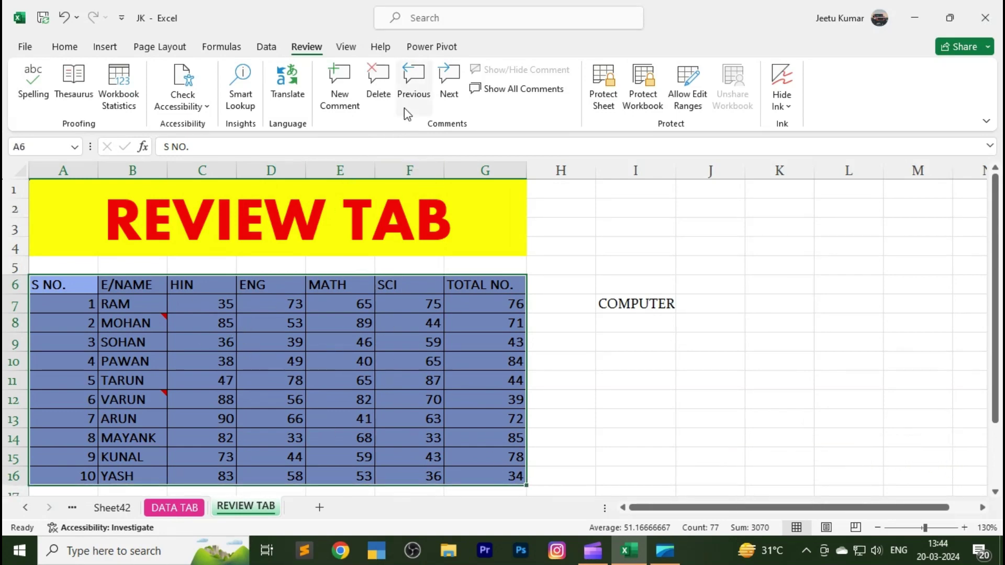
{"action": "left_click", "coordinate": [418, 103]}
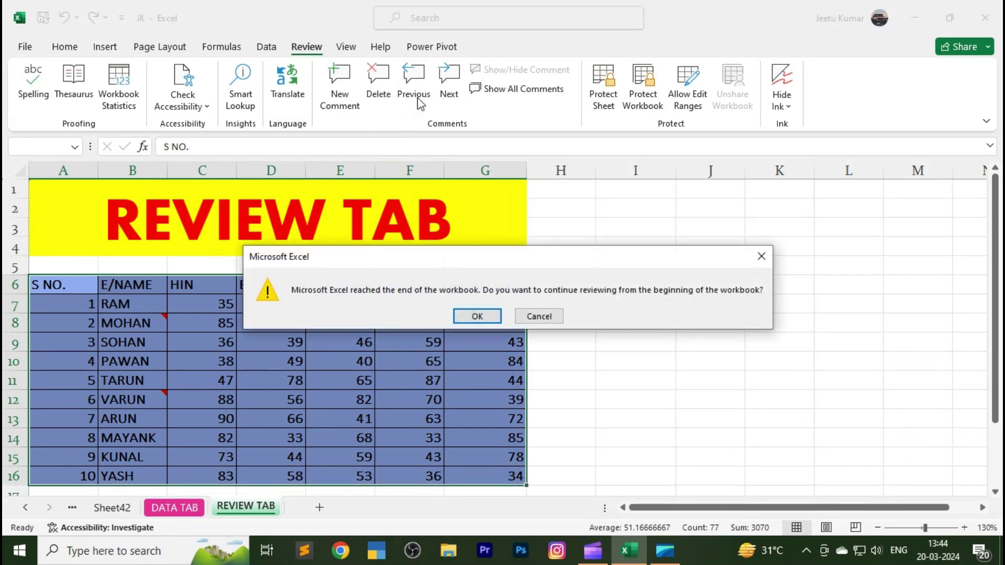
{"action": "left_click", "coordinate": [477, 317]}
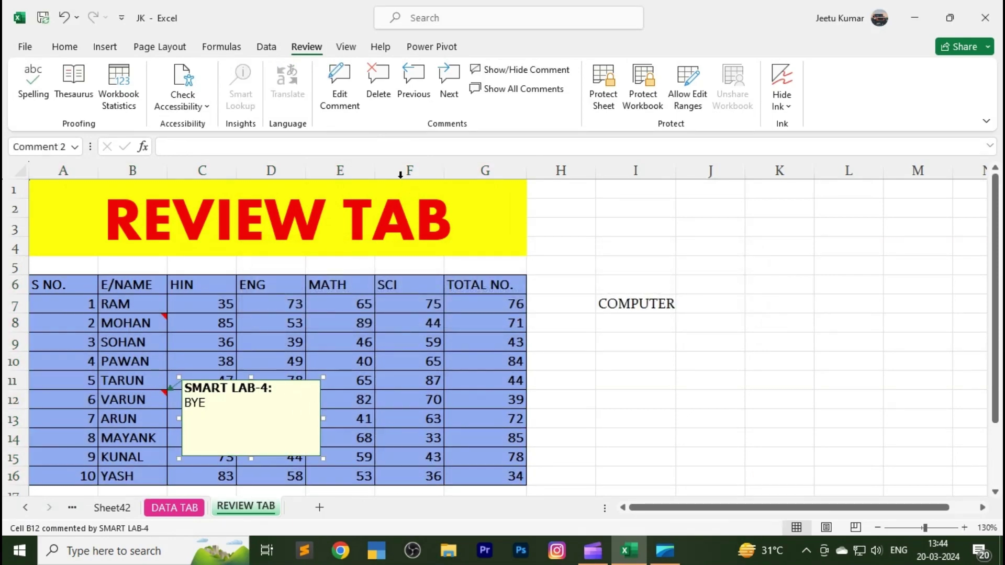
{"action": "left_click", "coordinate": [449, 86]}
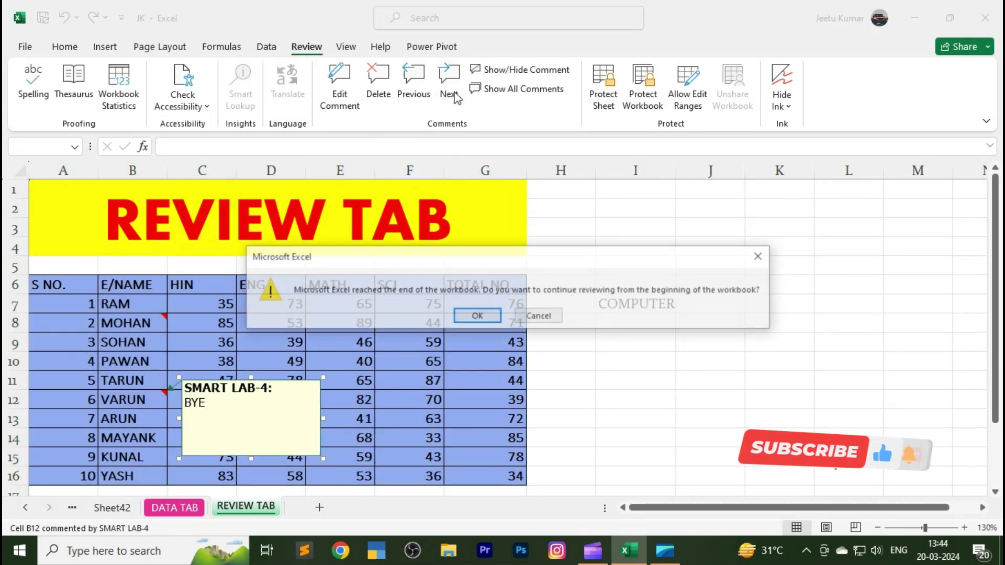
{"action": "left_click", "coordinate": [477, 316]}
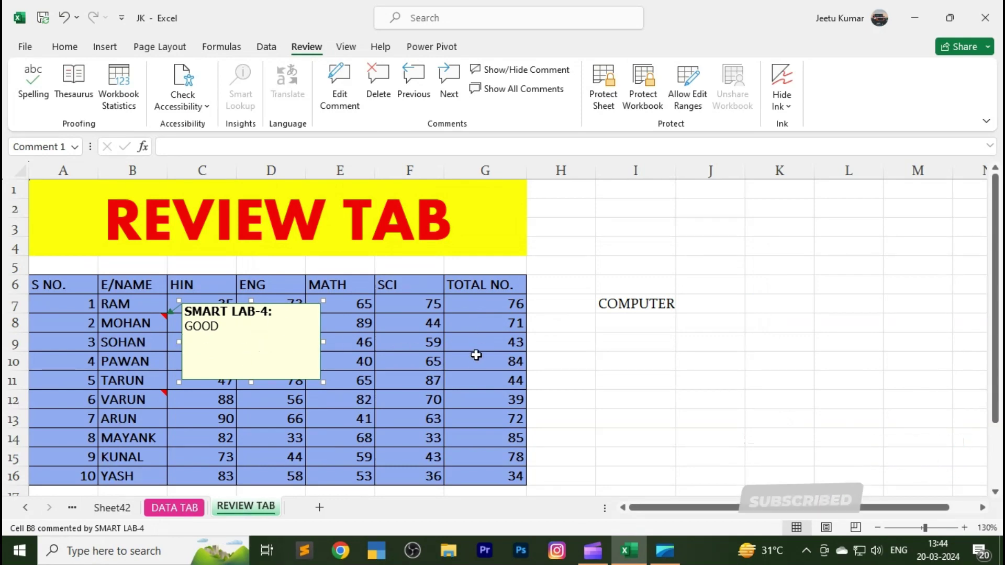
Keep MOHAN's B8 comment permanently displayed with Show/Hide Comment.
{"action": "left_click", "coordinate": [545, 77]}
{"action": "left_click", "coordinate": [434, 341]}
{"action": "left_click", "coordinate": [579, 300]}
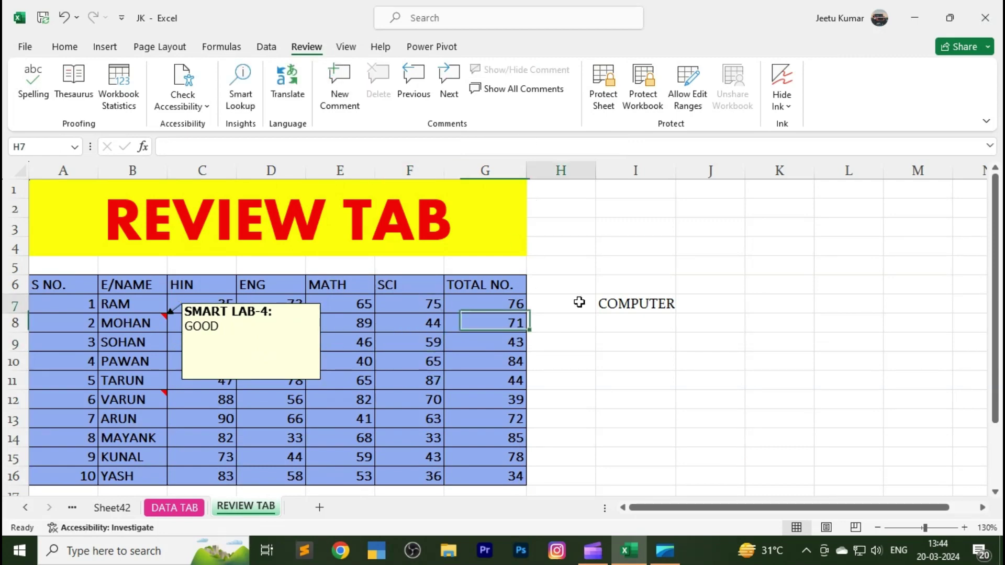
{"action": "left_click", "coordinate": [544, 363]}
{"action": "left_click", "coordinate": [411, 380]}
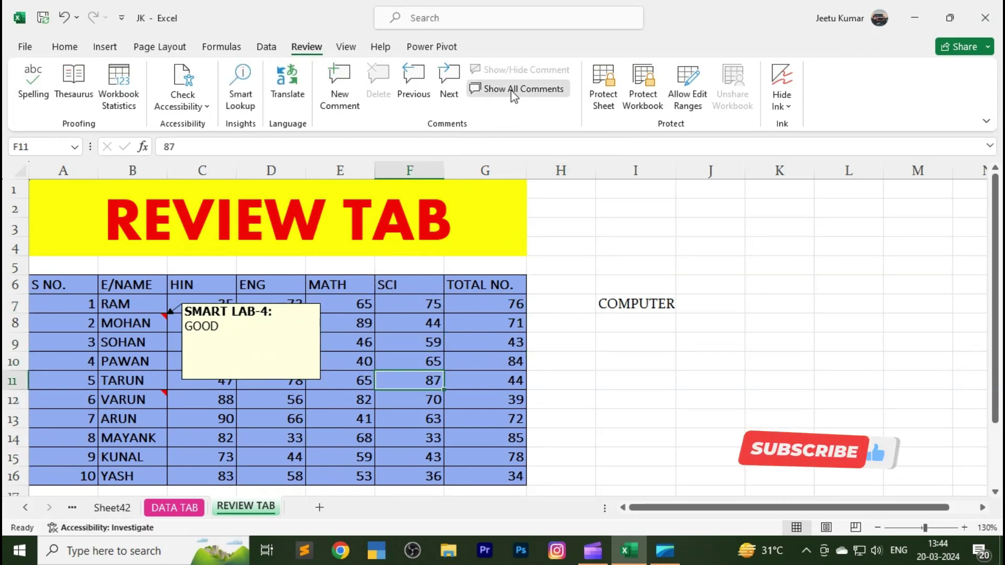
Toggle Show All Comments repeatedly, leaving the GOOD and BYE comments both displayed.
{"action": "left_click", "coordinate": [517, 89]}
{"action": "left_click", "coordinate": [635, 400]}
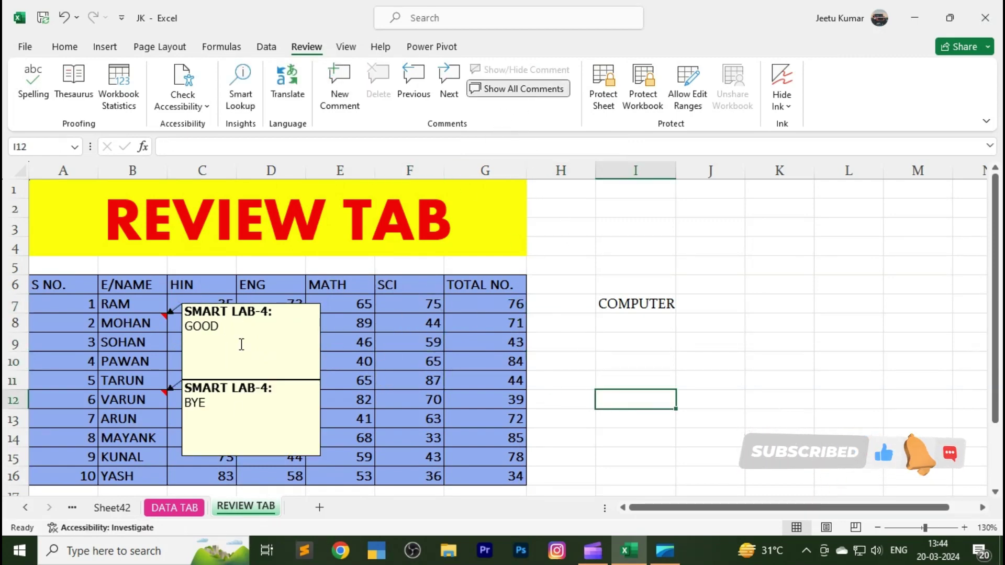
{"action": "left_click", "coordinate": [529, 90]}
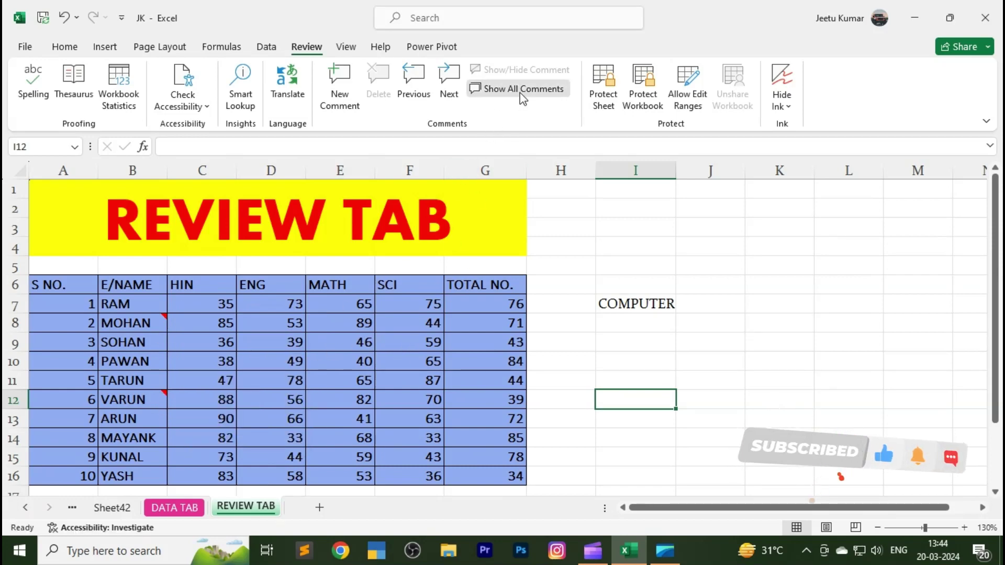
{"action": "left_click", "coordinate": [522, 96]}
{"action": "left_click", "coordinate": [522, 95]}
{"action": "left_click", "coordinate": [522, 95]}
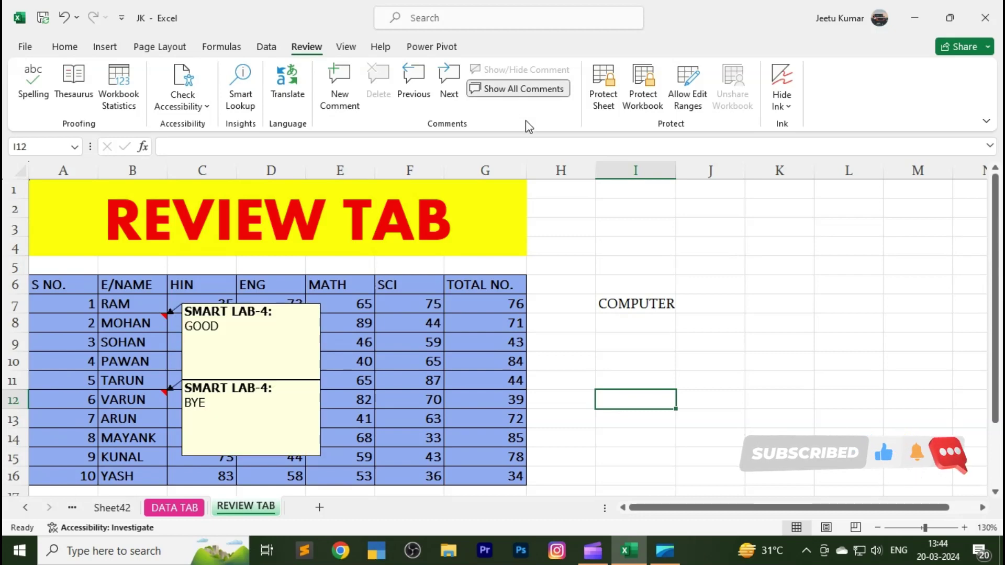
{"action": "left_click", "coordinate": [528, 95]}
{"action": "left_click", "coordinate": [529, 94]}
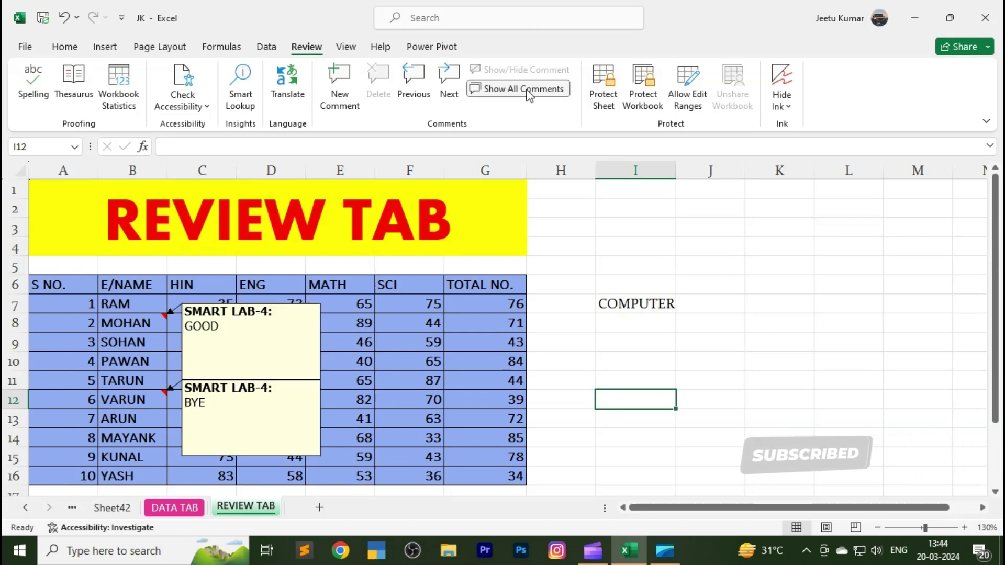
{"action": "left_click", "coordinate": [512, 95]}
{"action": "left_click", "coordinate": [511, 96]}
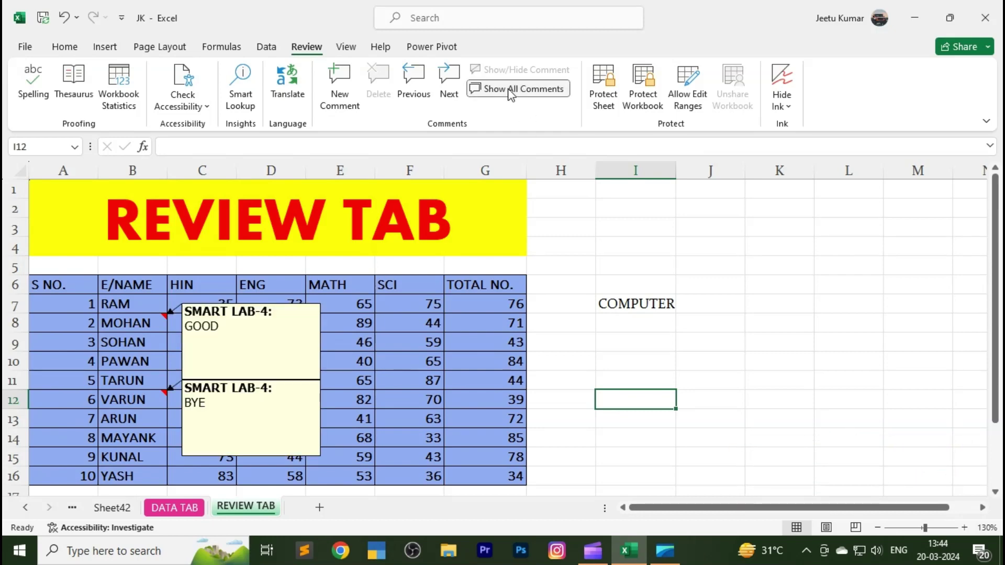
{"action": "left_click", "coordinate": [512, 95]}
{"action": "left_click", "coordinate": [511, 95]}
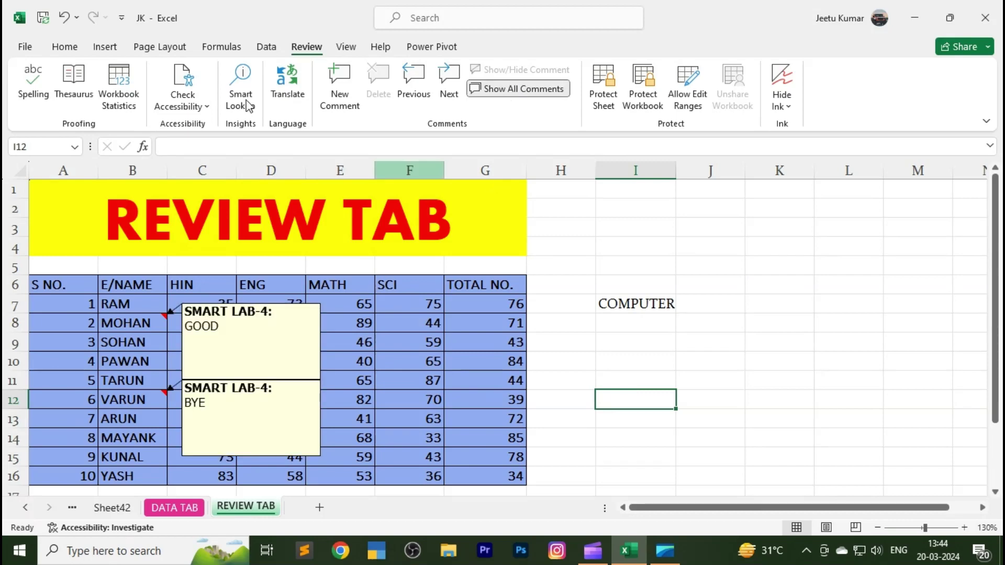